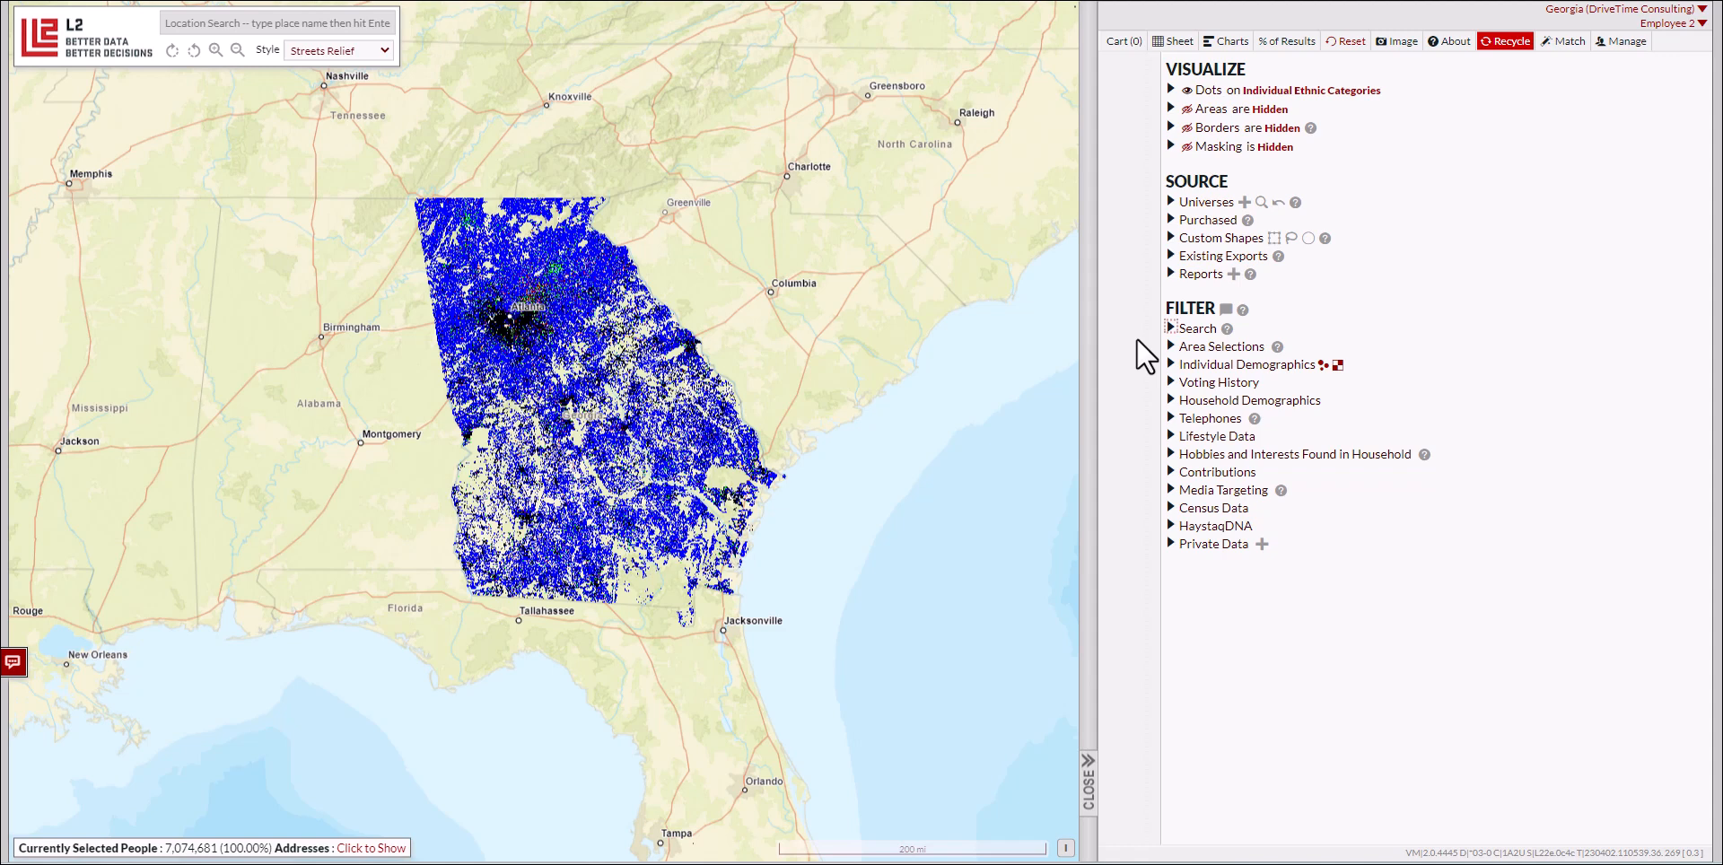
Step: Expand the Search filters and look through the identifier types offered under Identifier
left_click(1171, 328)
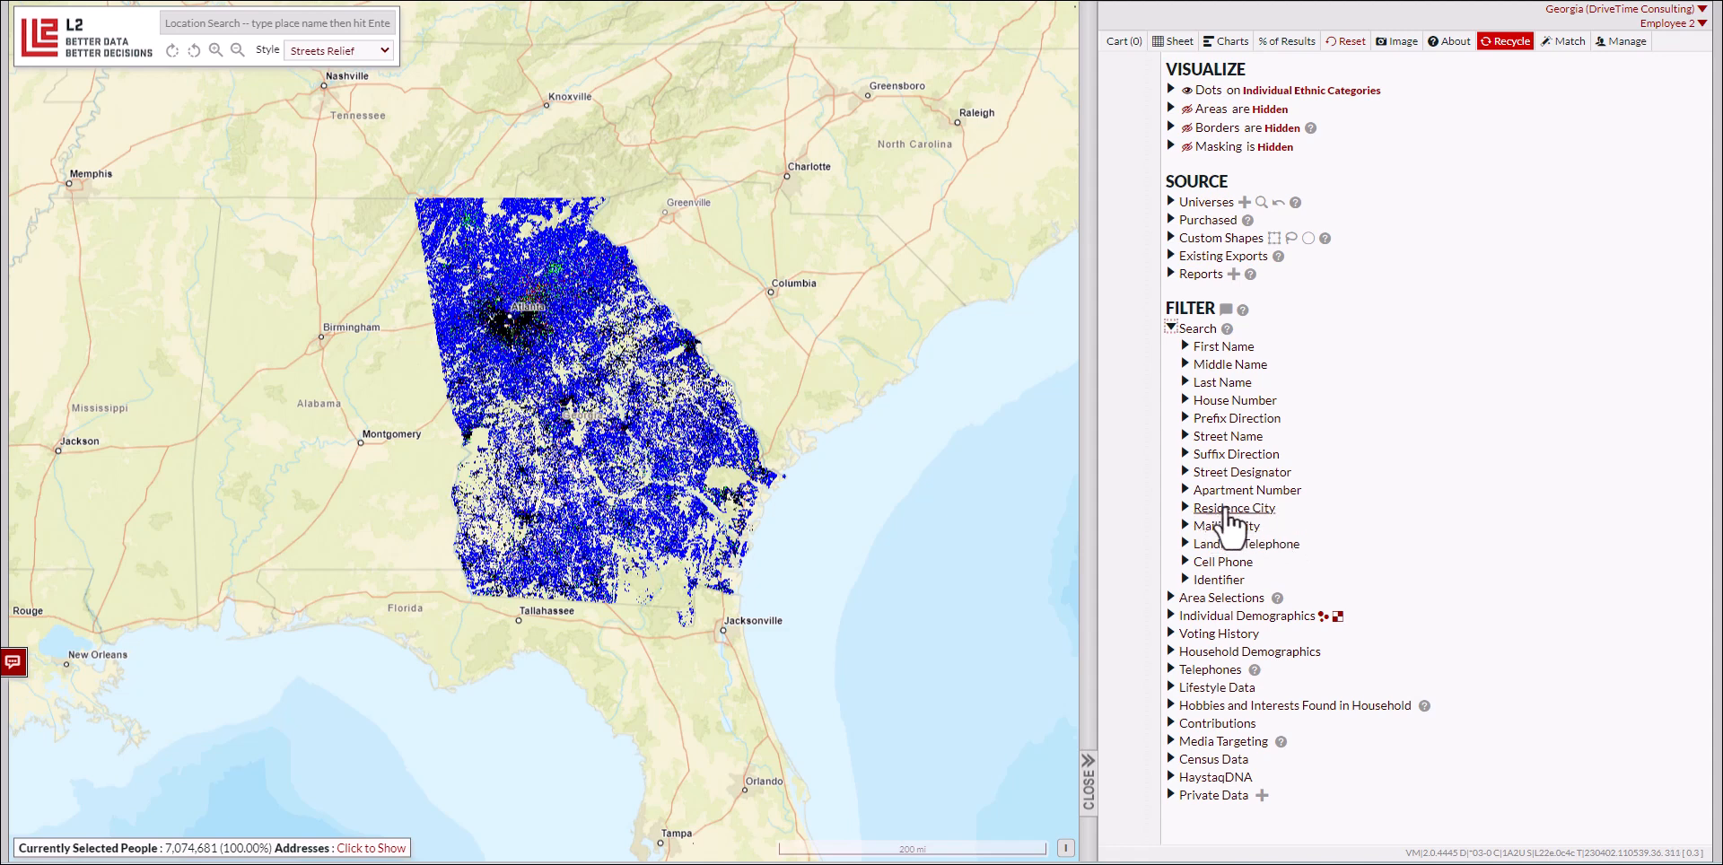
left_click(1220, 579)
scroll(1391, 561, "down", 1)
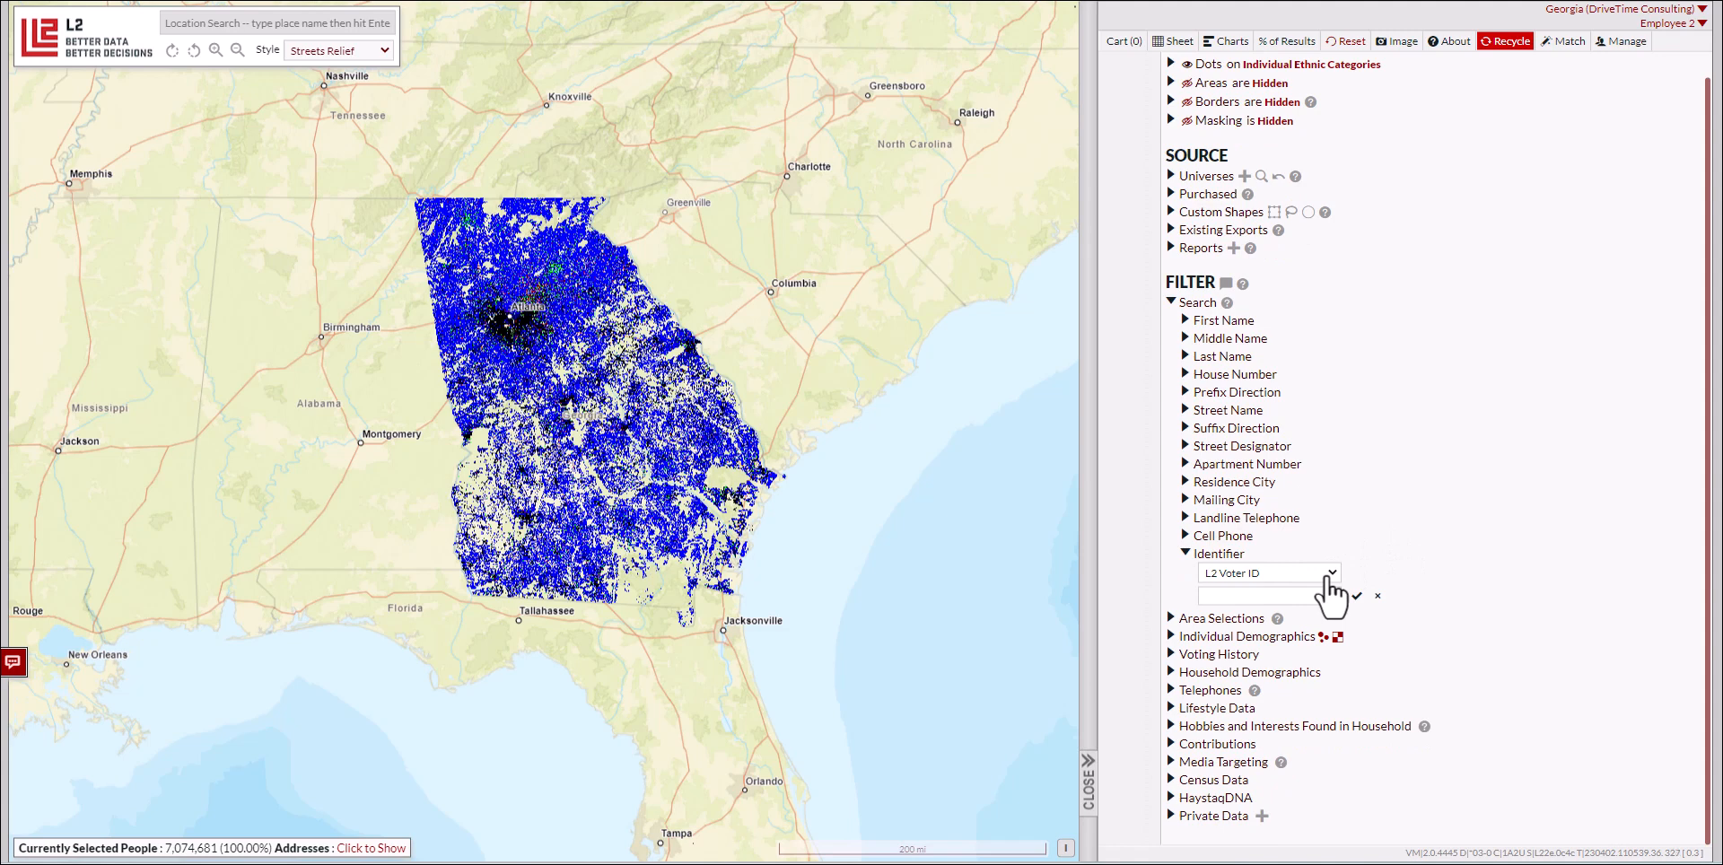
left_click(1332, 579)
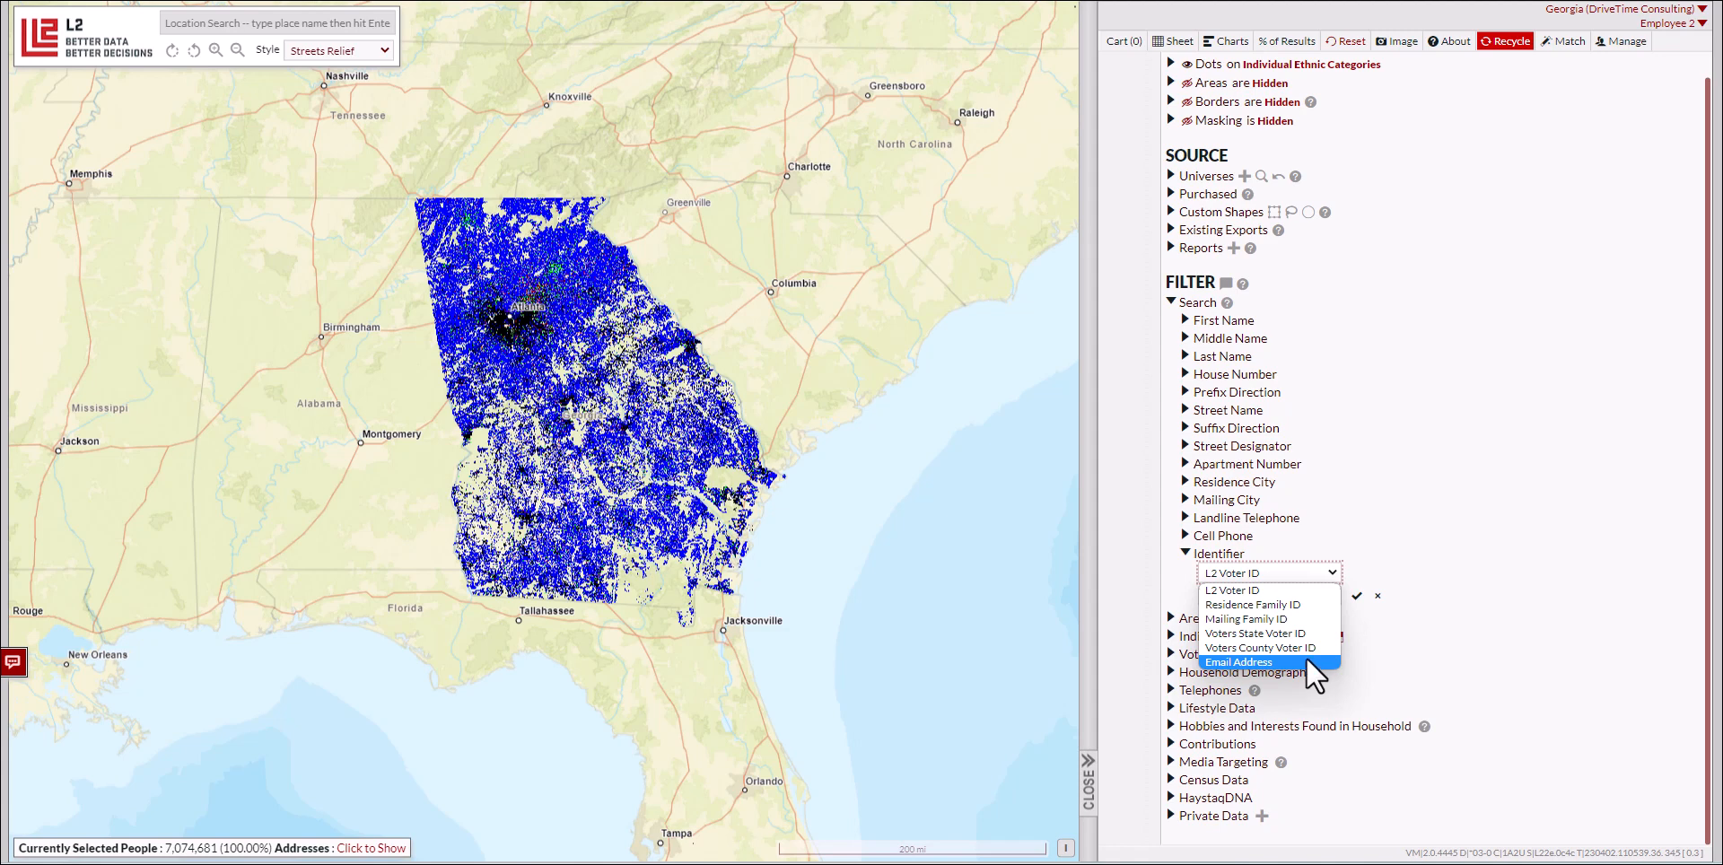
left_click(1334, 589)
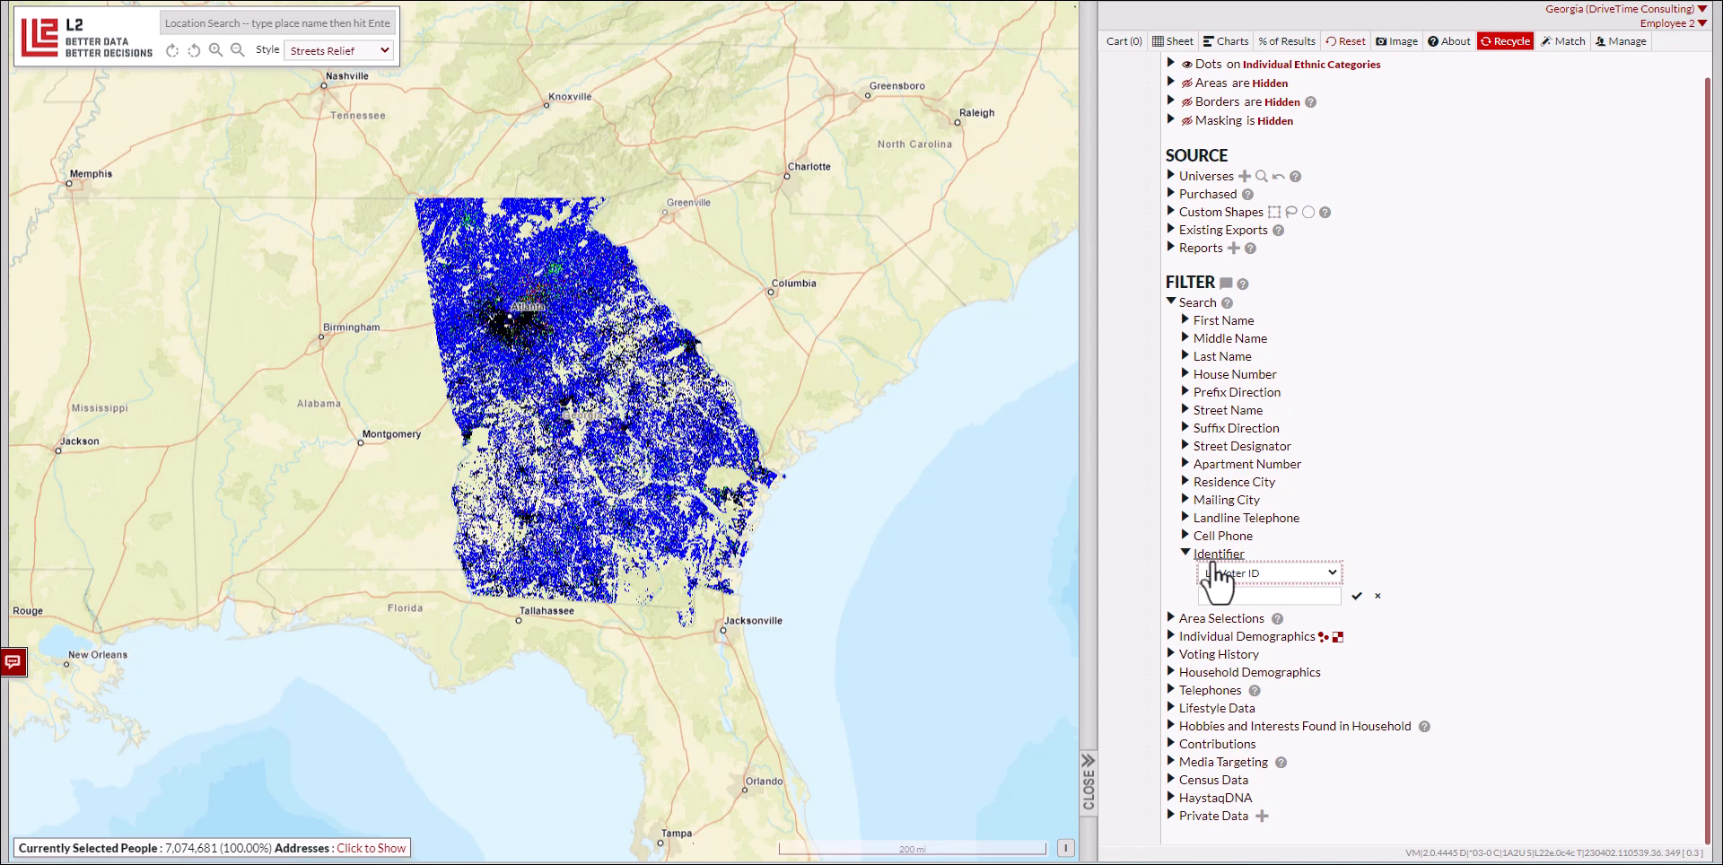
left_click(1188, 553)
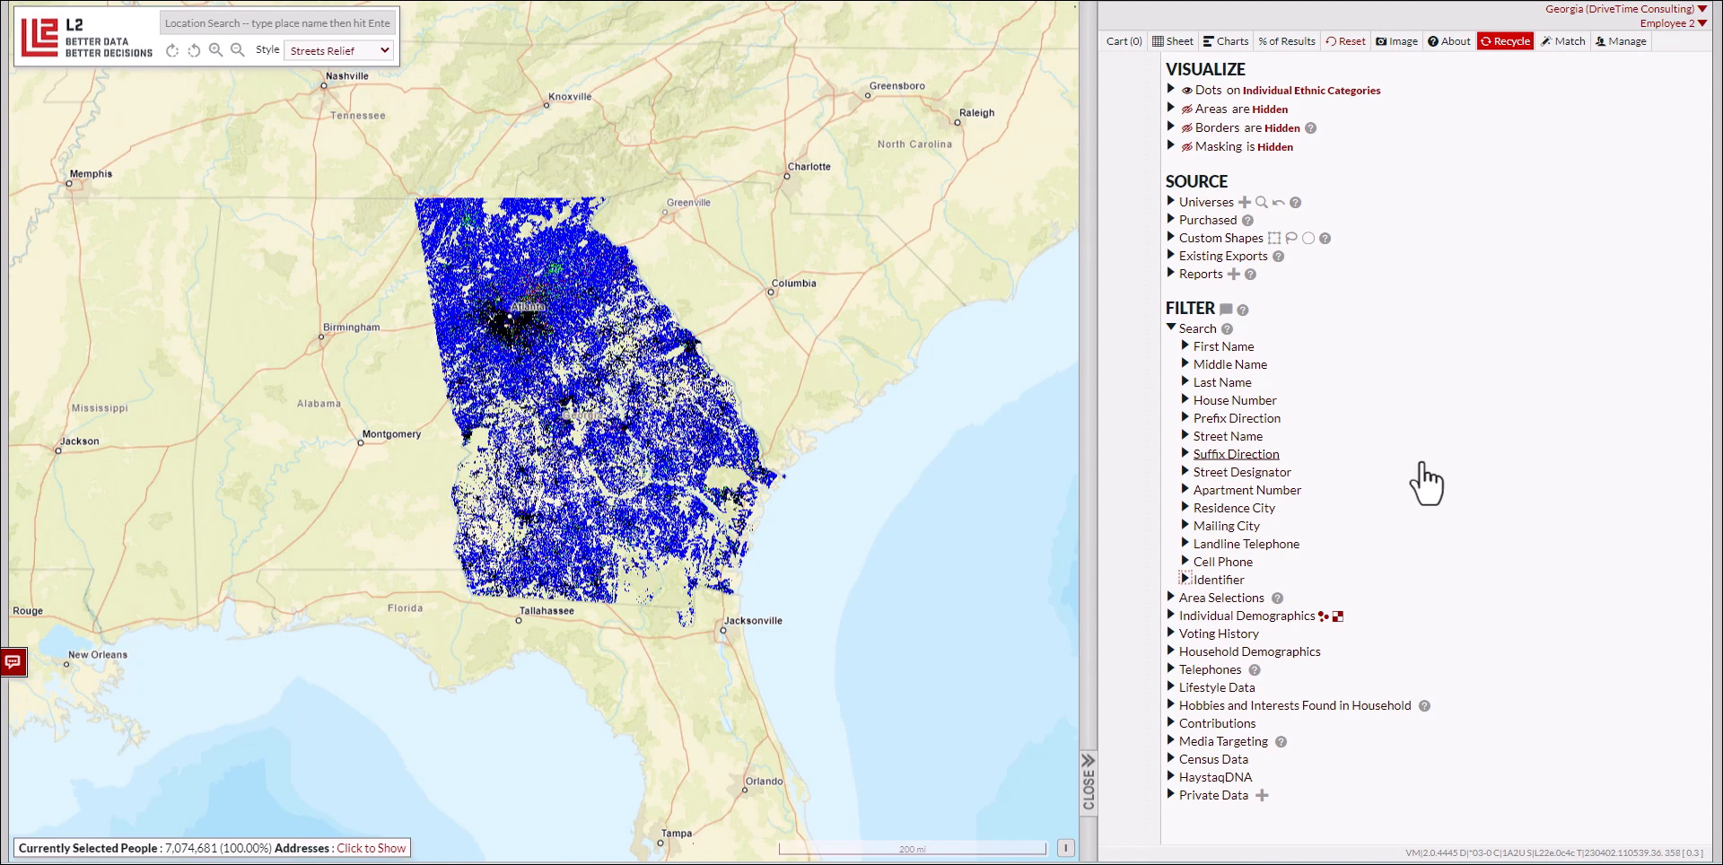
Step: Filter the voters by the sample person's first name
left_click(1222, 348)
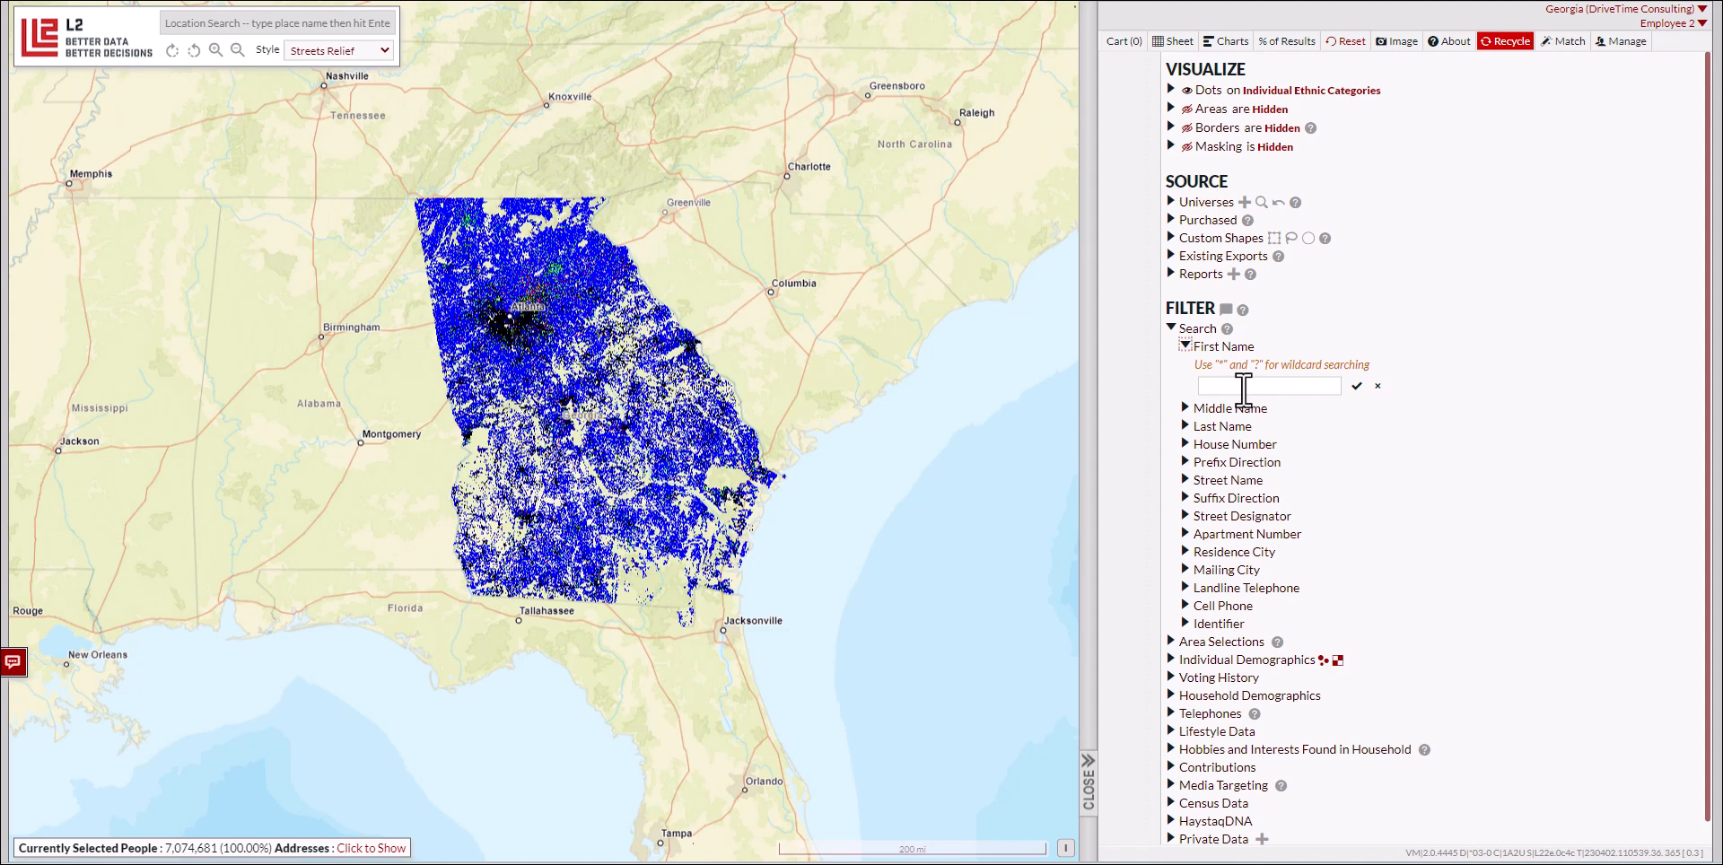
left_click(1243, 388)
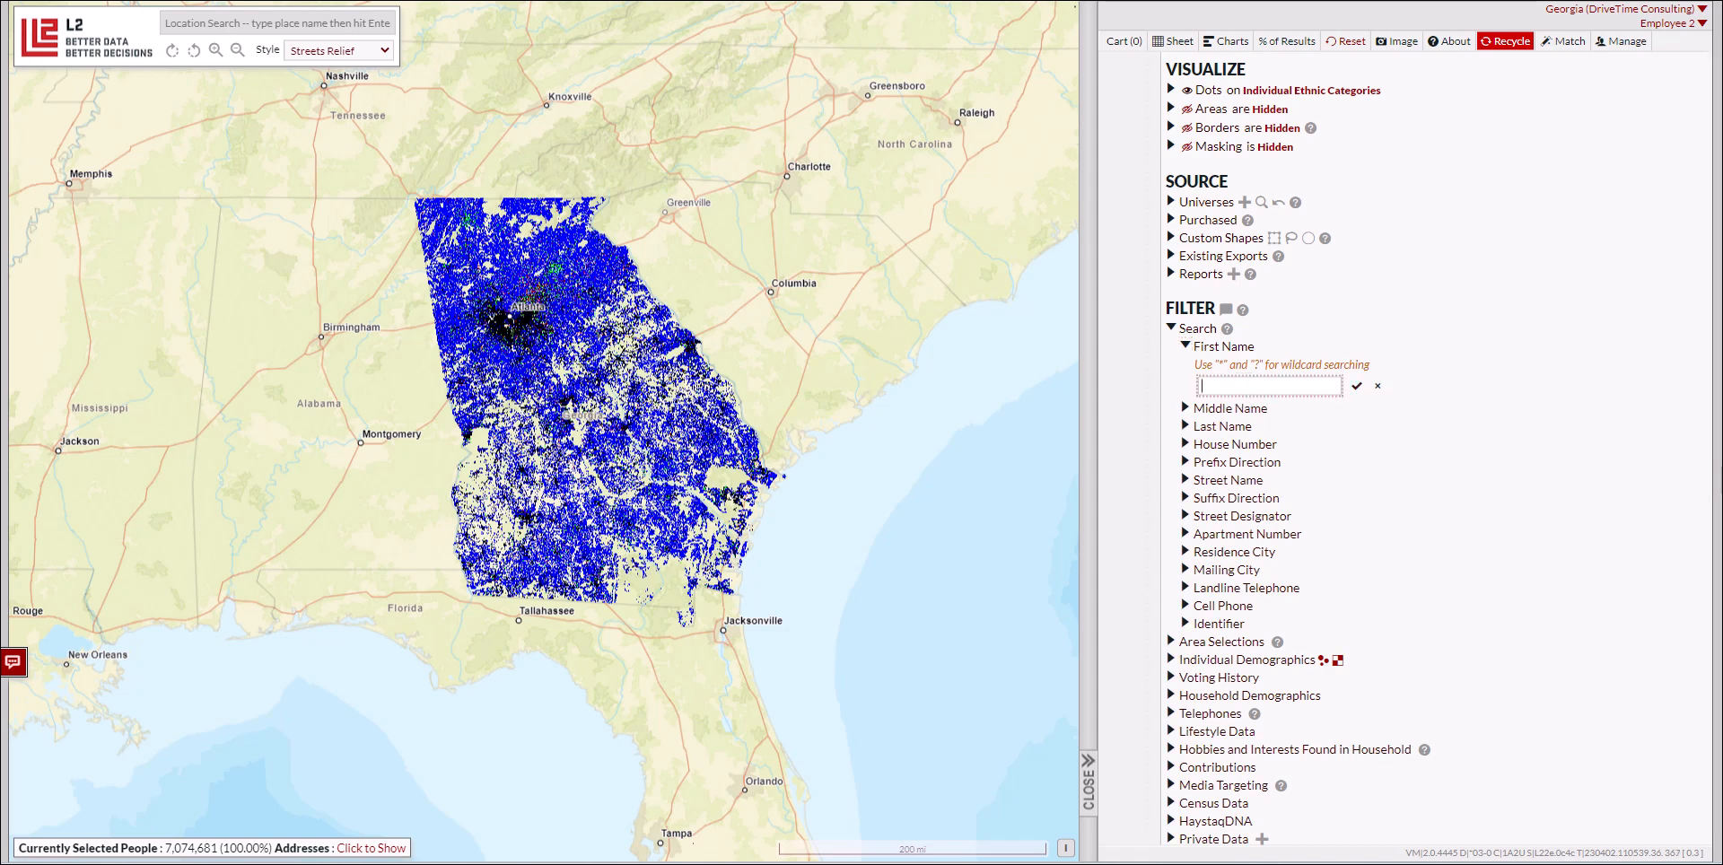
type("Jane")
left_click(1356, 387)
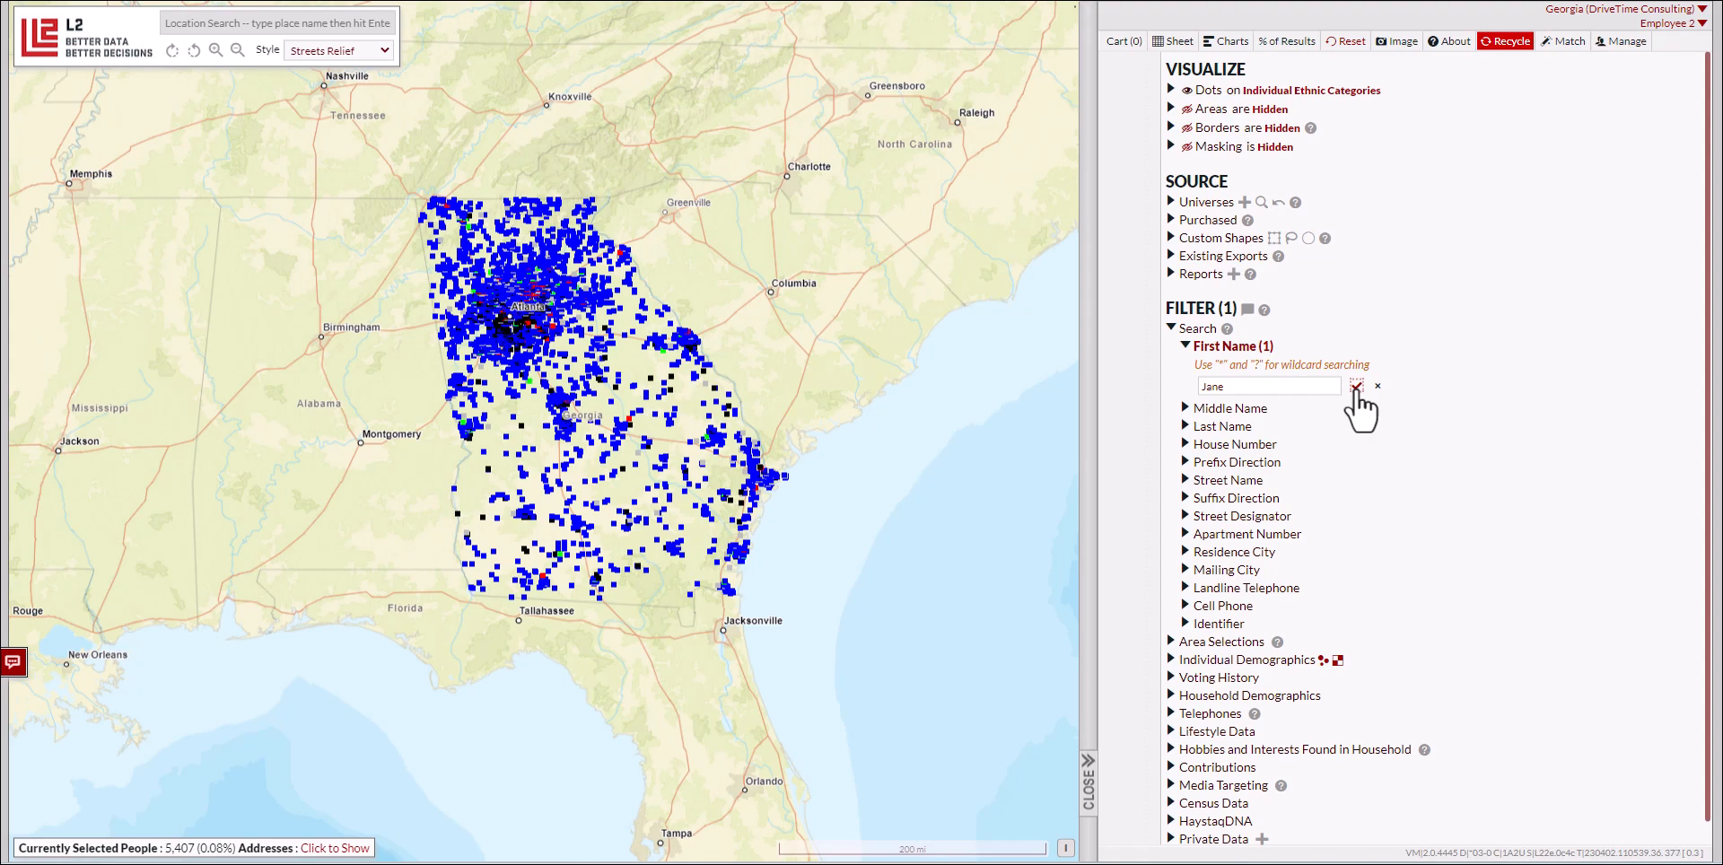
Step: Add a last-name filter with the sample person's surname
left_click(1236, 427)
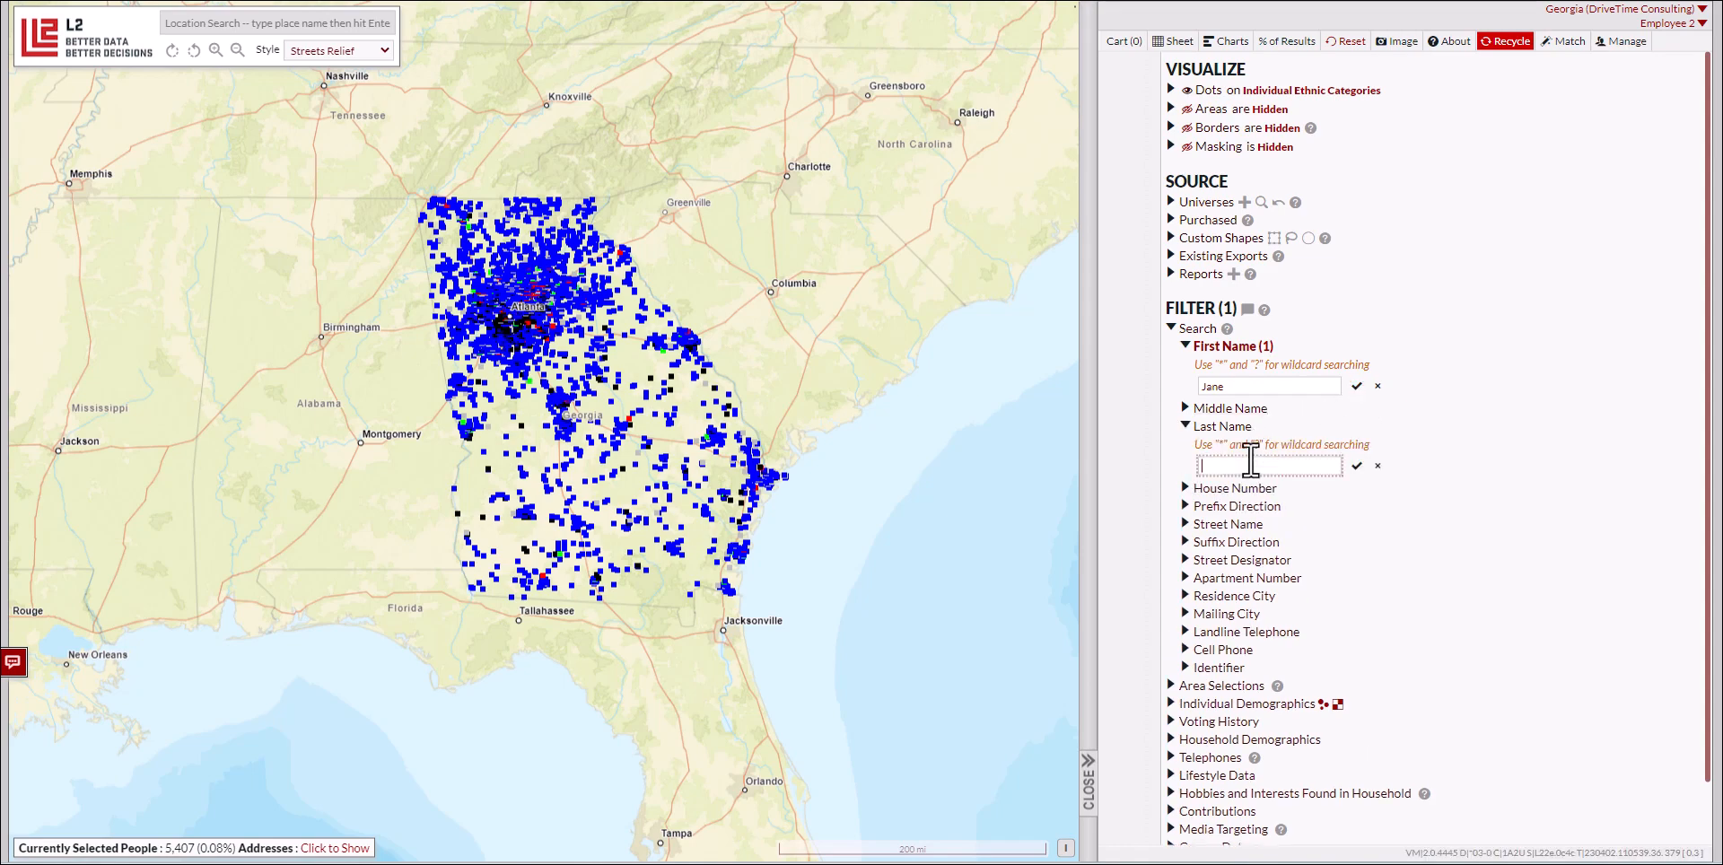
type("Smith")
left_click(1356, 464)
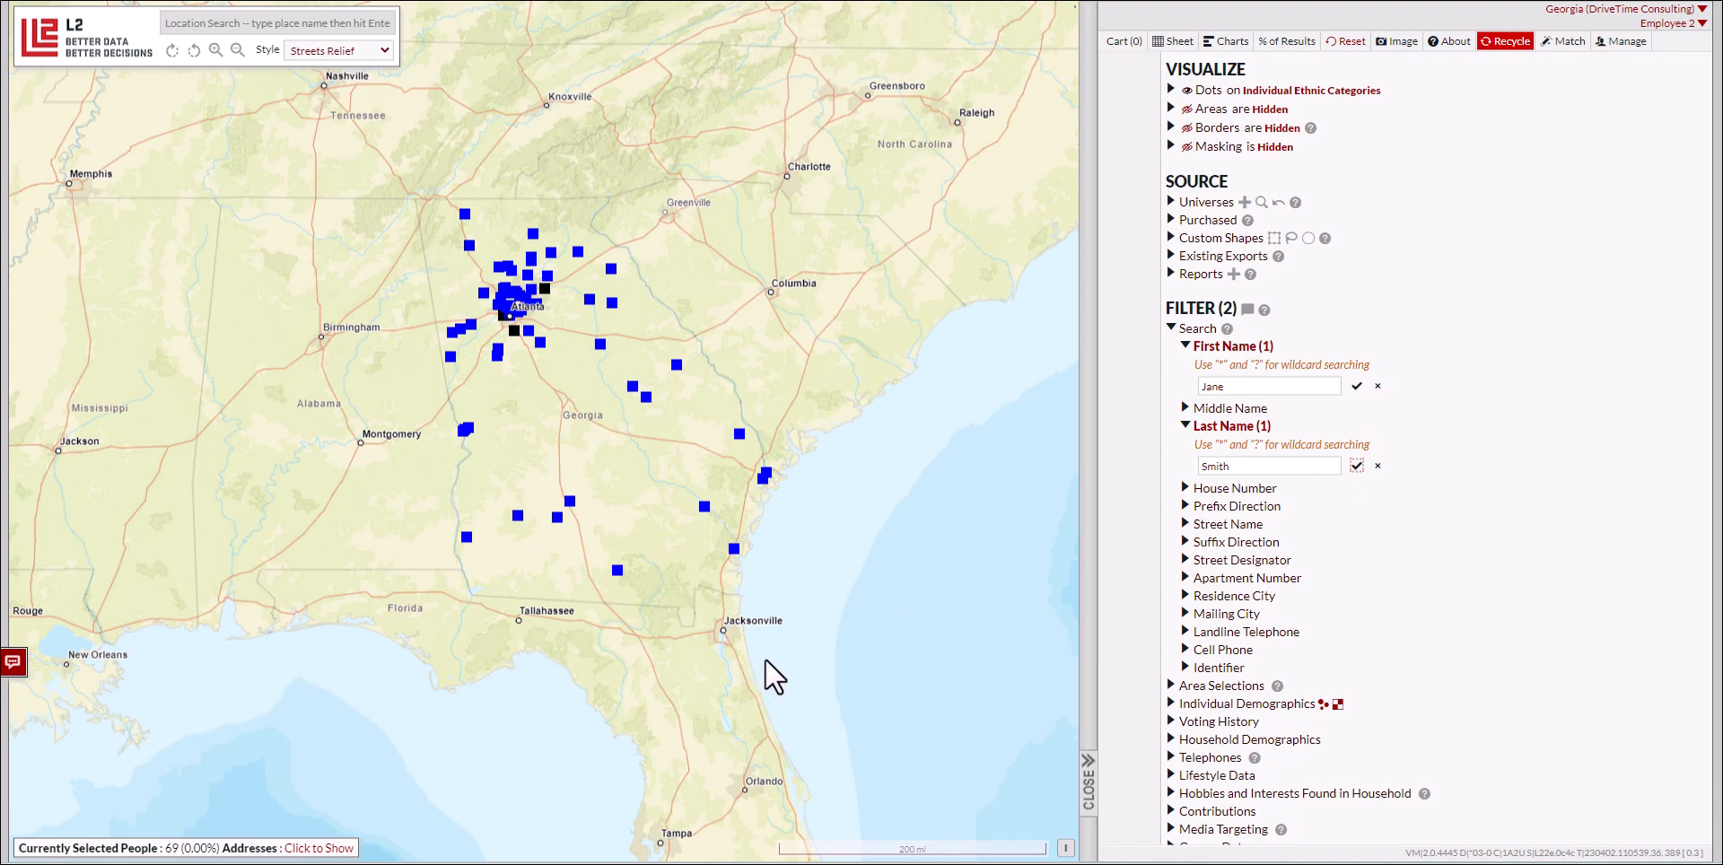
Step: Add a middle-name wildcard filter C* to match middle names starting with C
left_click(1184, 408)
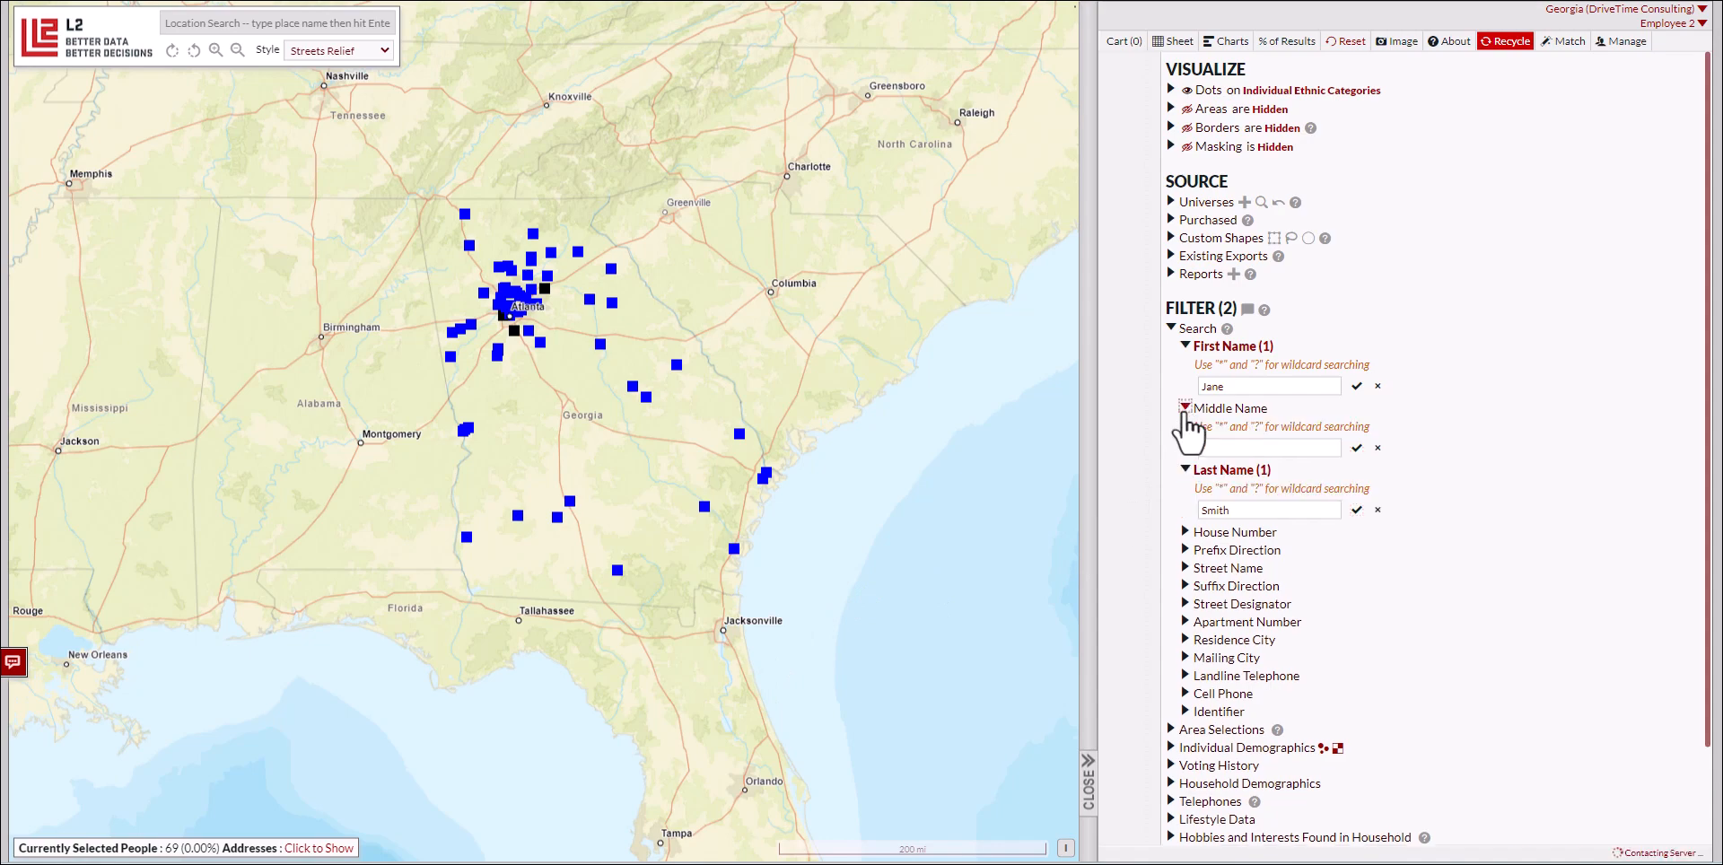
left_click(1257, 447)
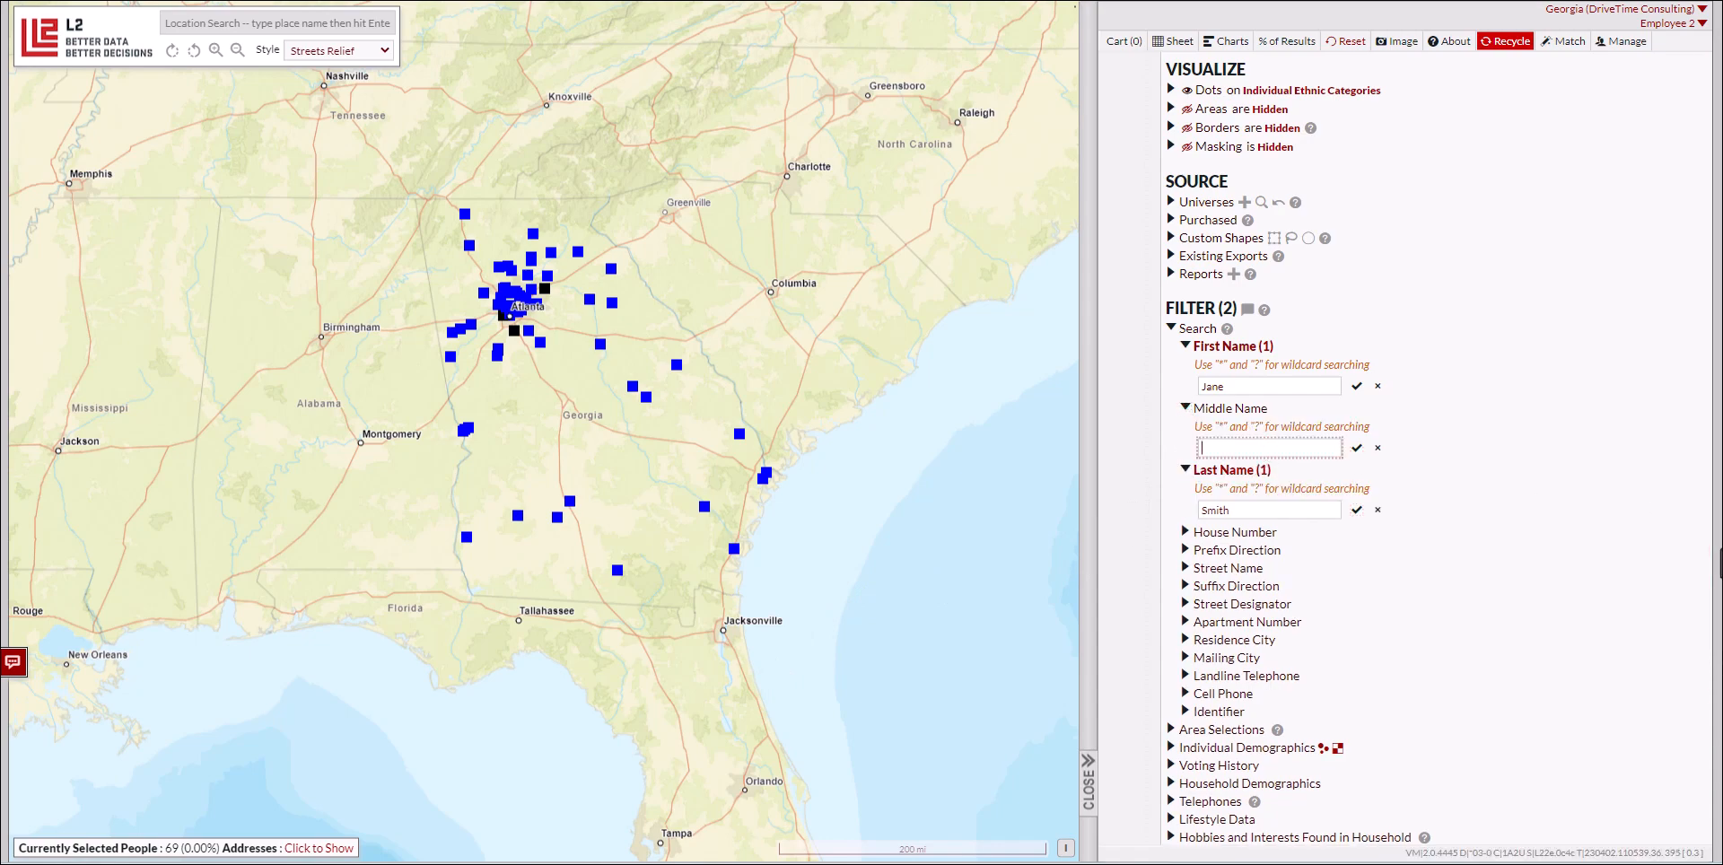
type("C*")
left_click(1357, 449)
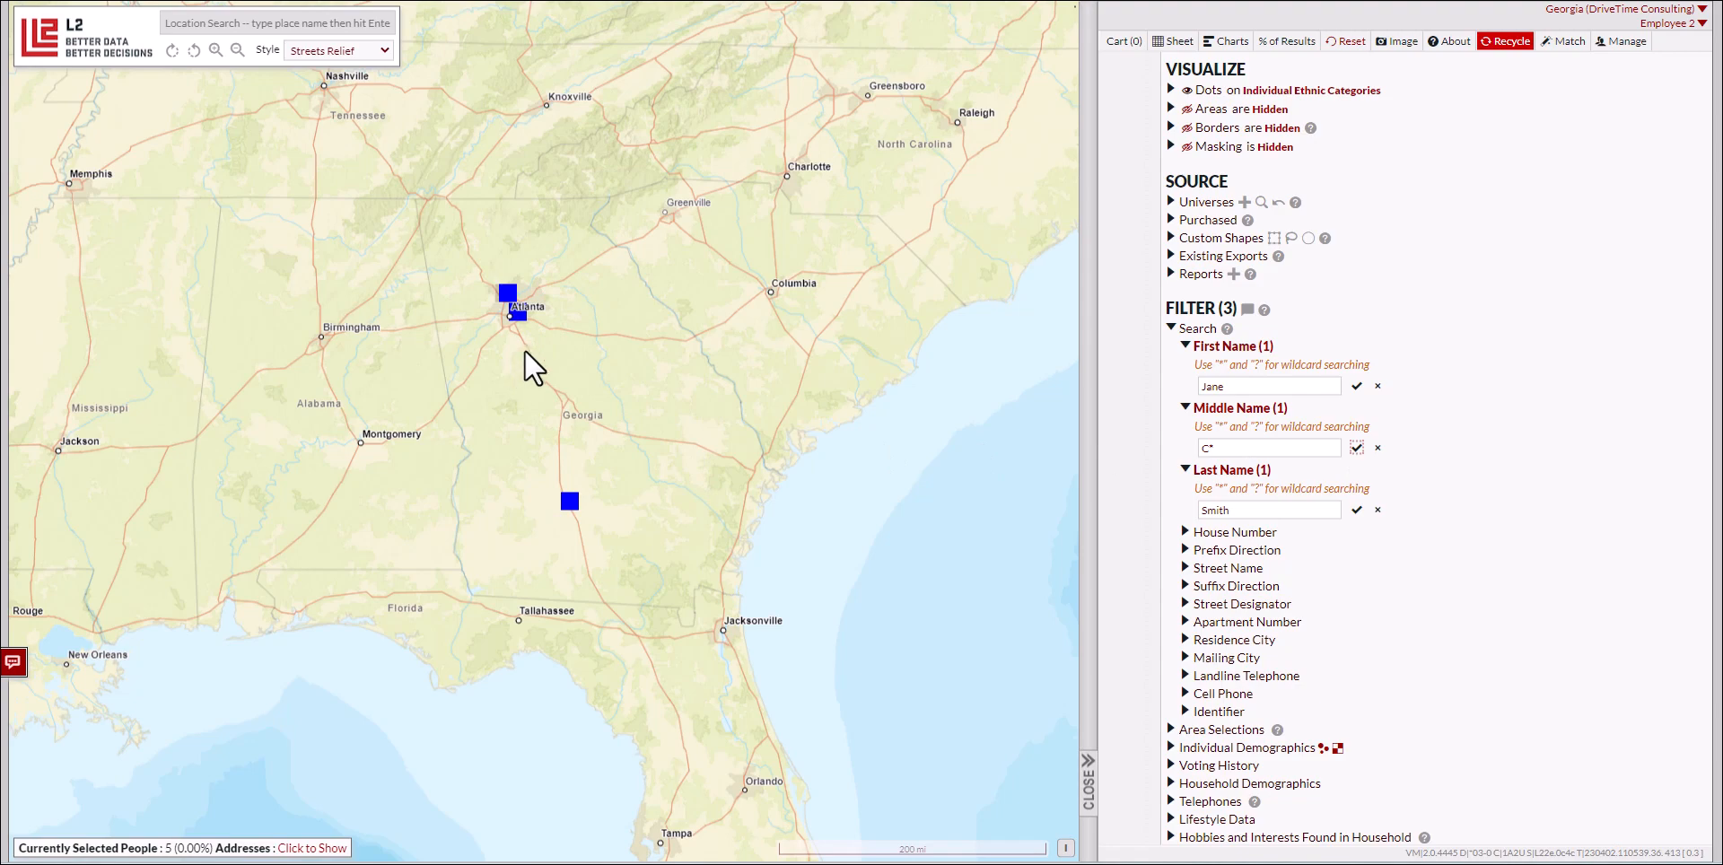
Step: Zoom and pan the map to inspect where the matching voters are located
scroll(530, 326, "up", 2)
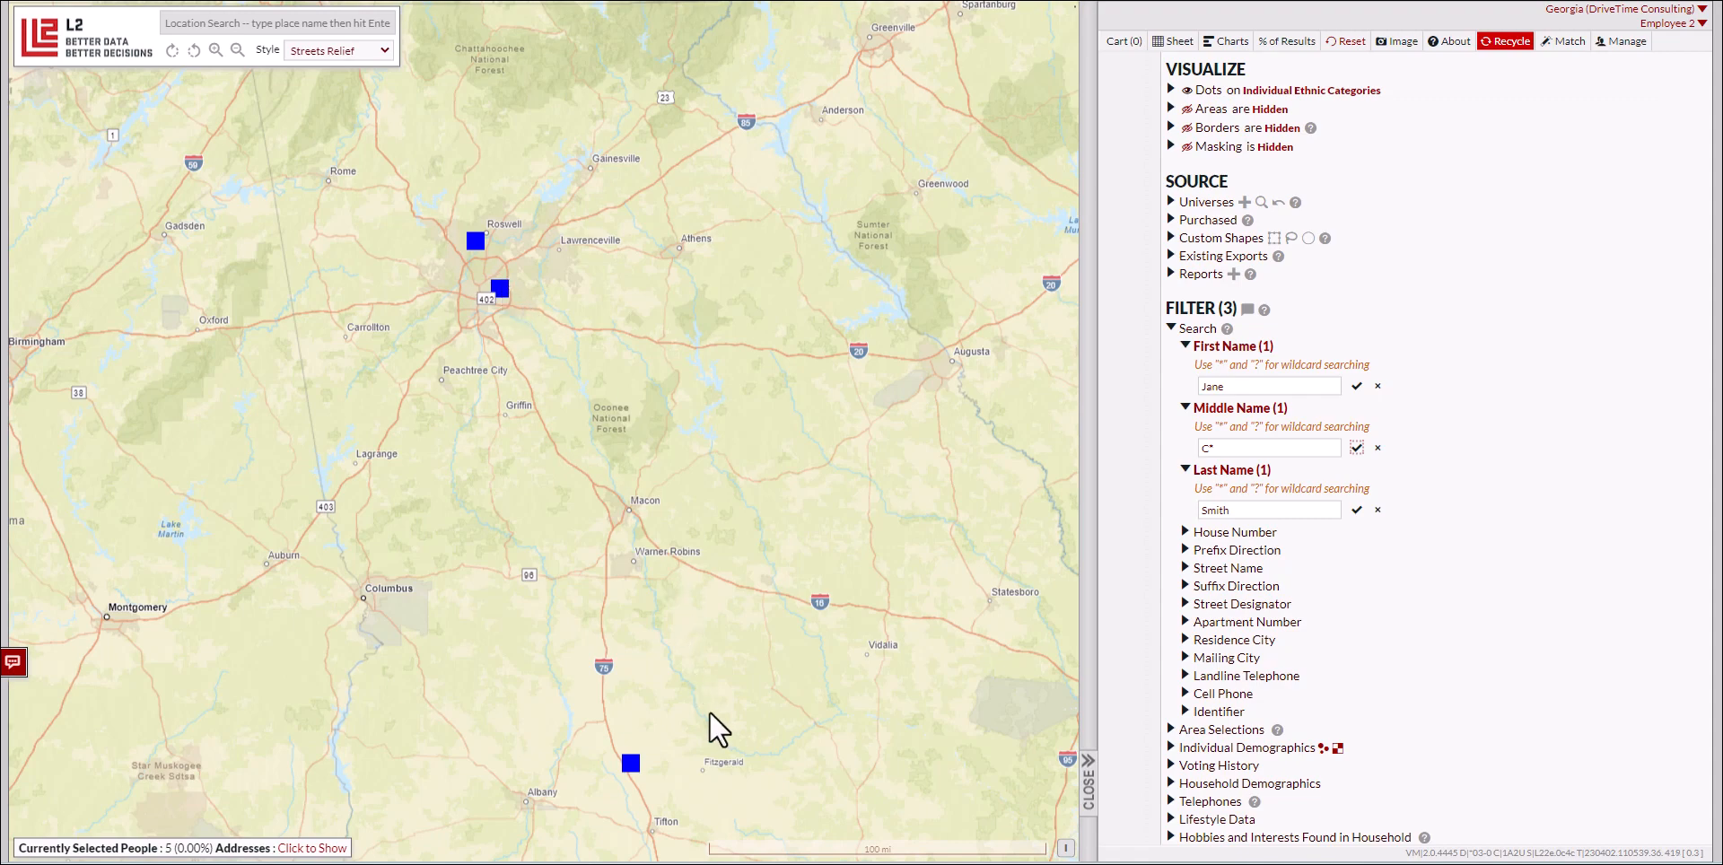
left_click_drag(709, 711, 658, 485)
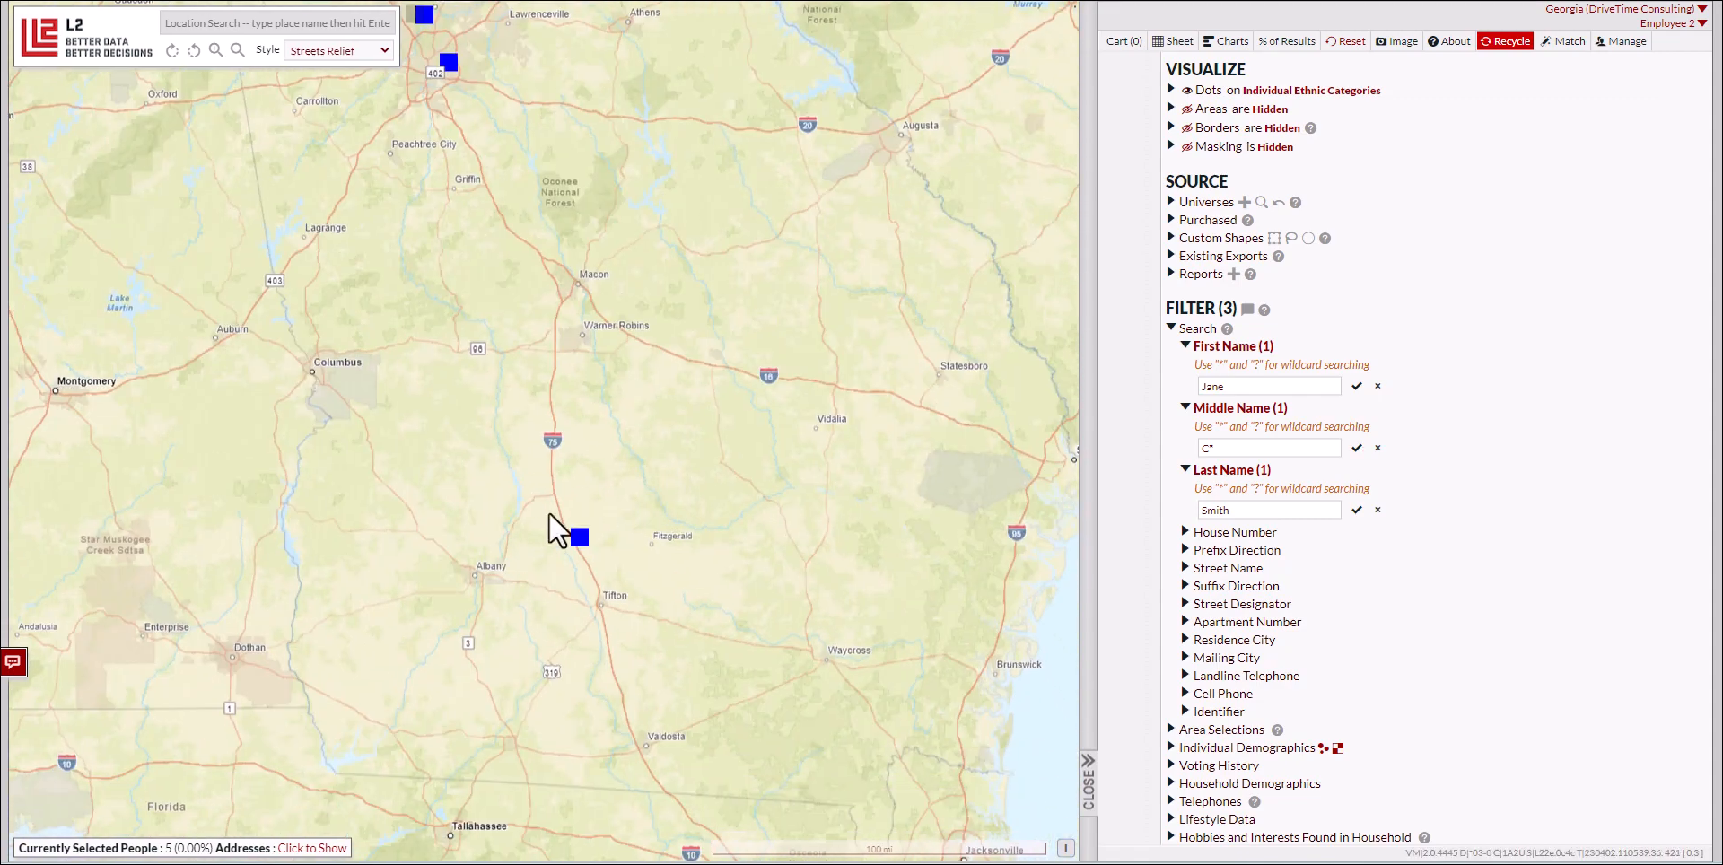
scroll(618, 448, "down", 2)
left_click_drag(685, 401, 691, 455)
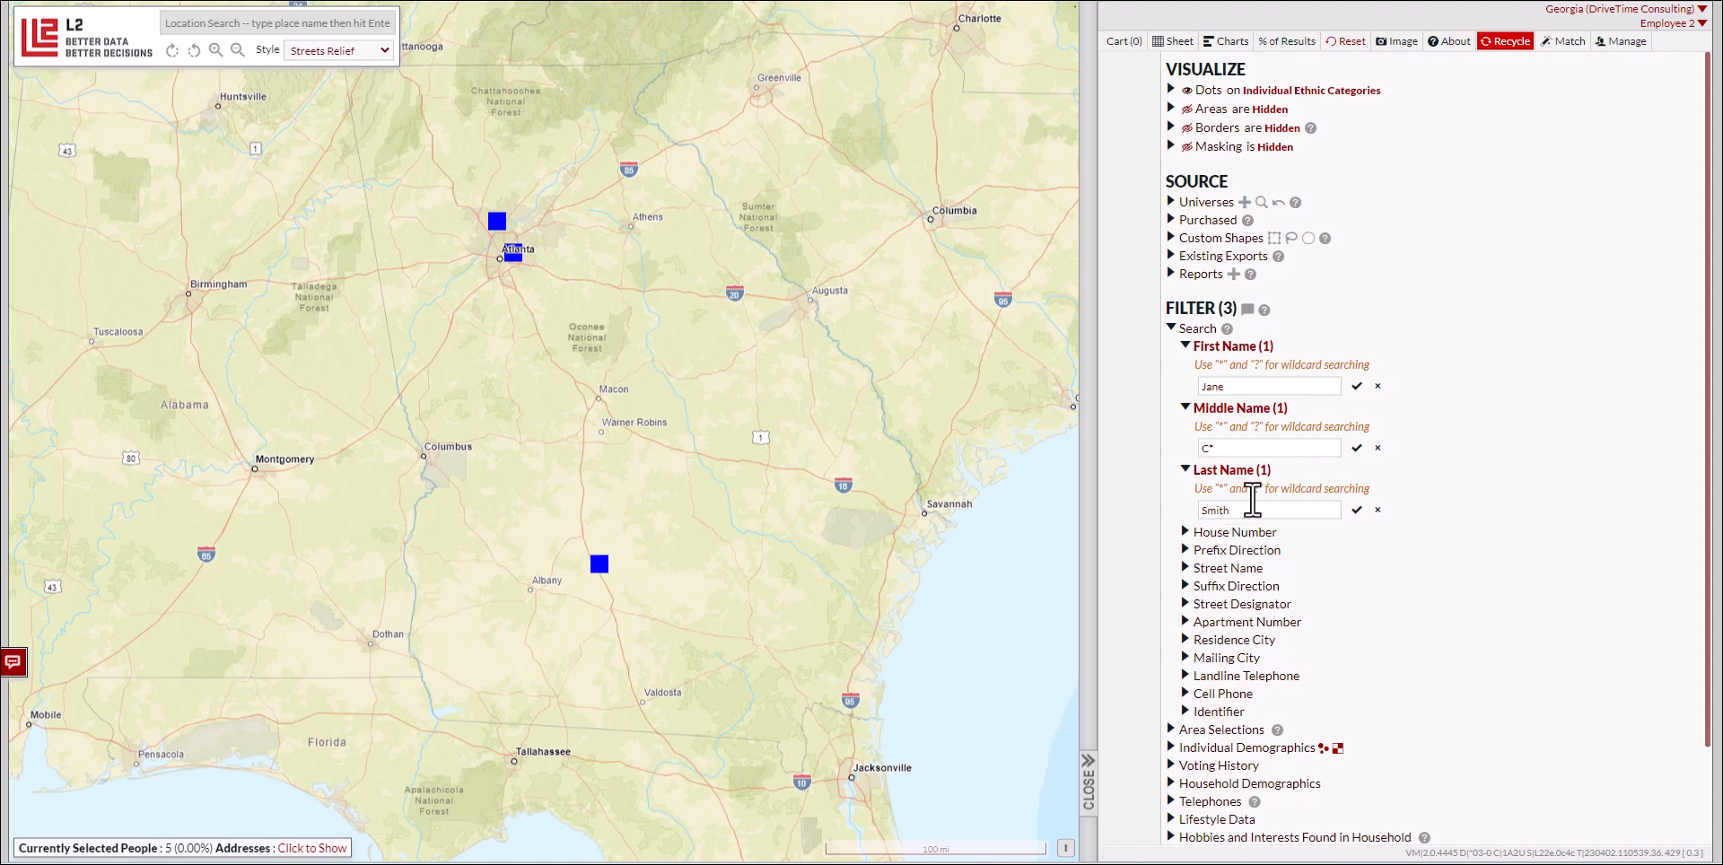
Step: Clear the last-name, middle-name and first-name filters
left_click(1377, 510)
left_click(1377, 448)
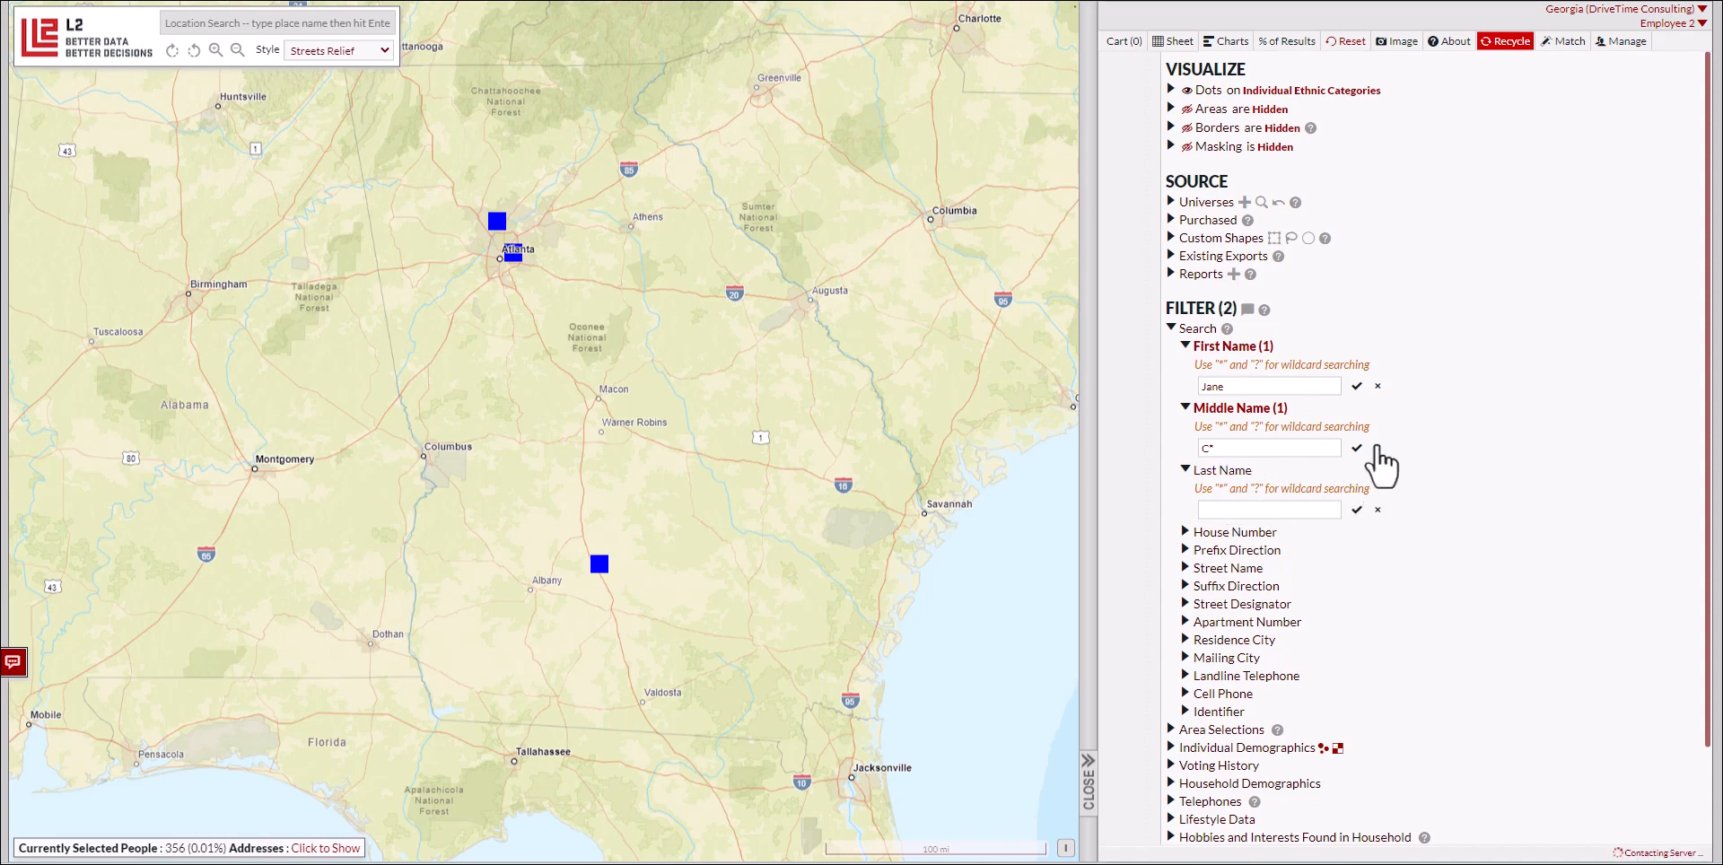
left_click(1377, 385)
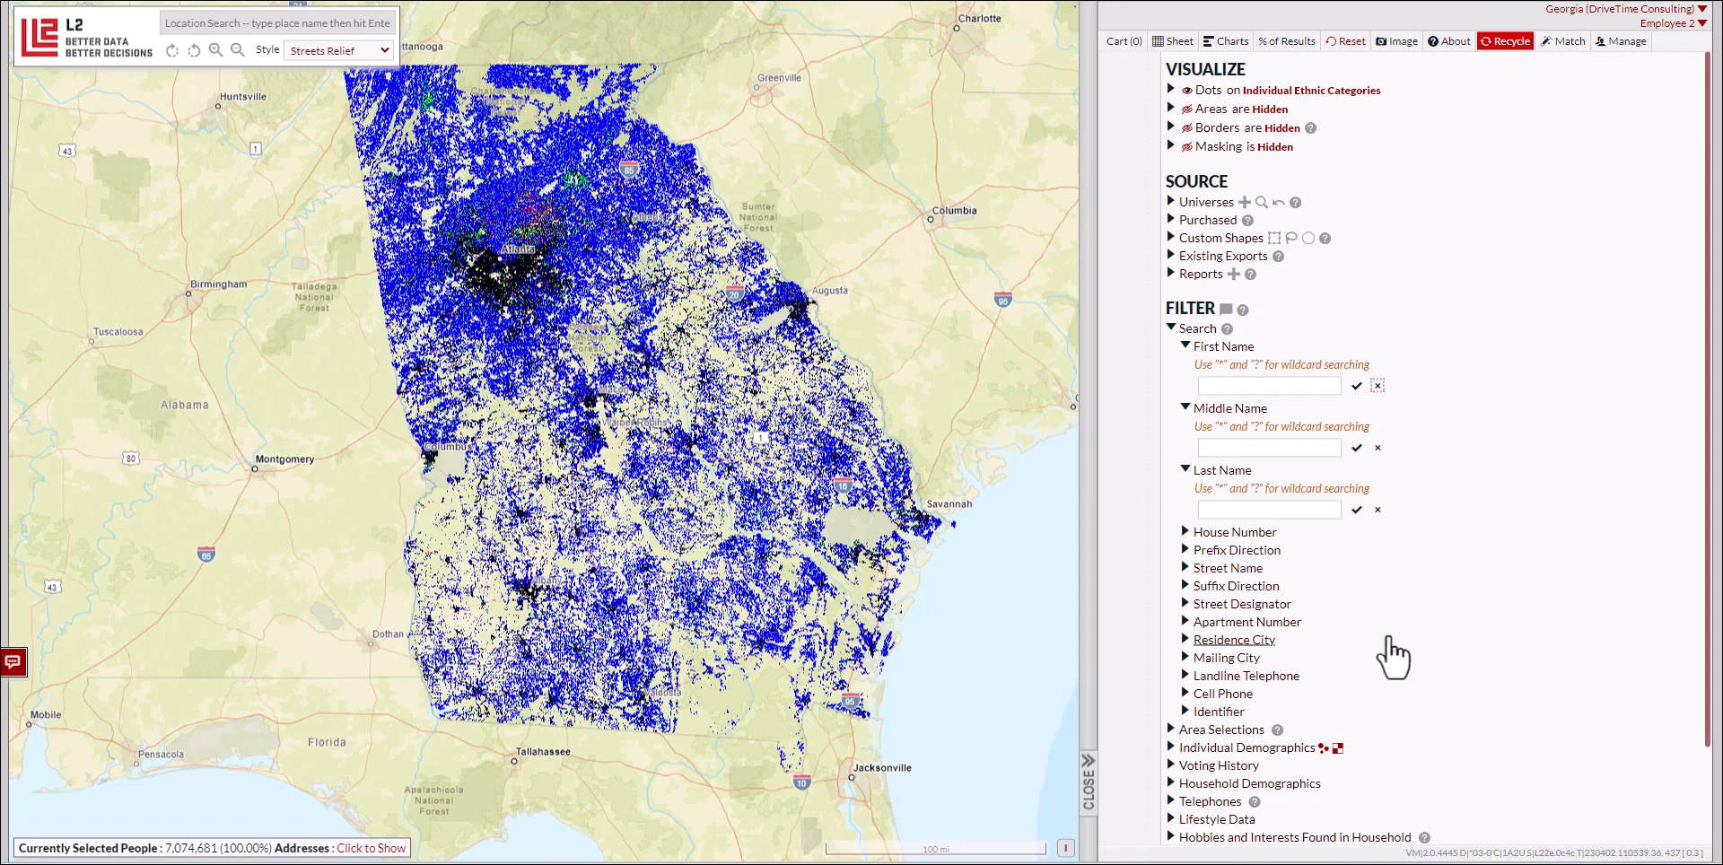
Step: Apply a residence city filter for Atlanta, then clear it again
left_click(1243, 641)
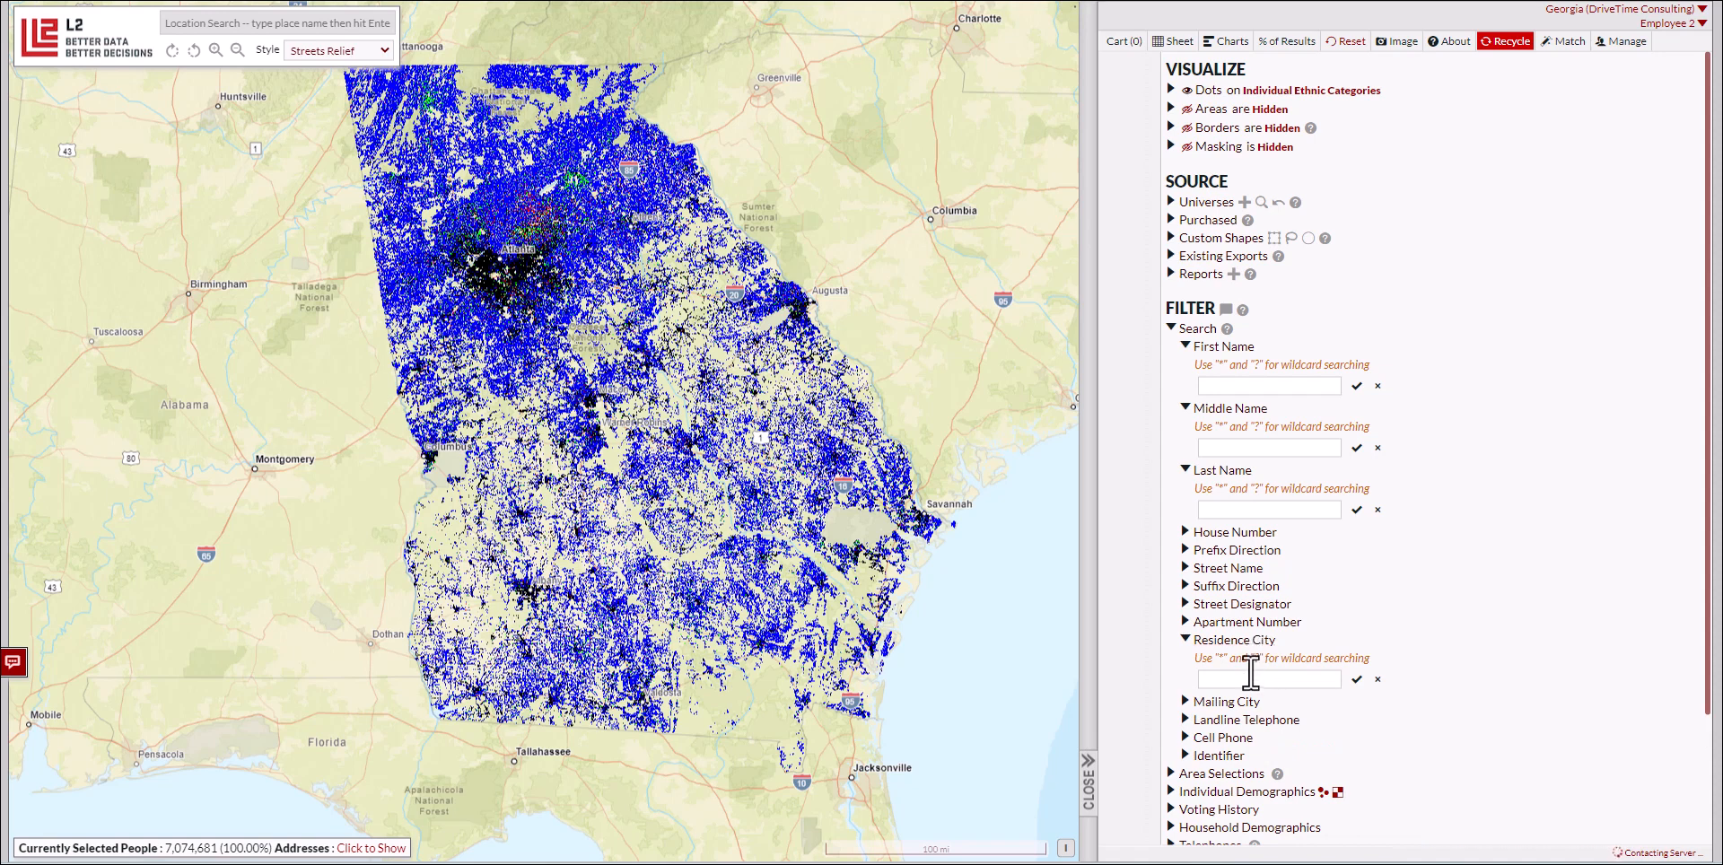
left_click(1250, 675)
type("At")
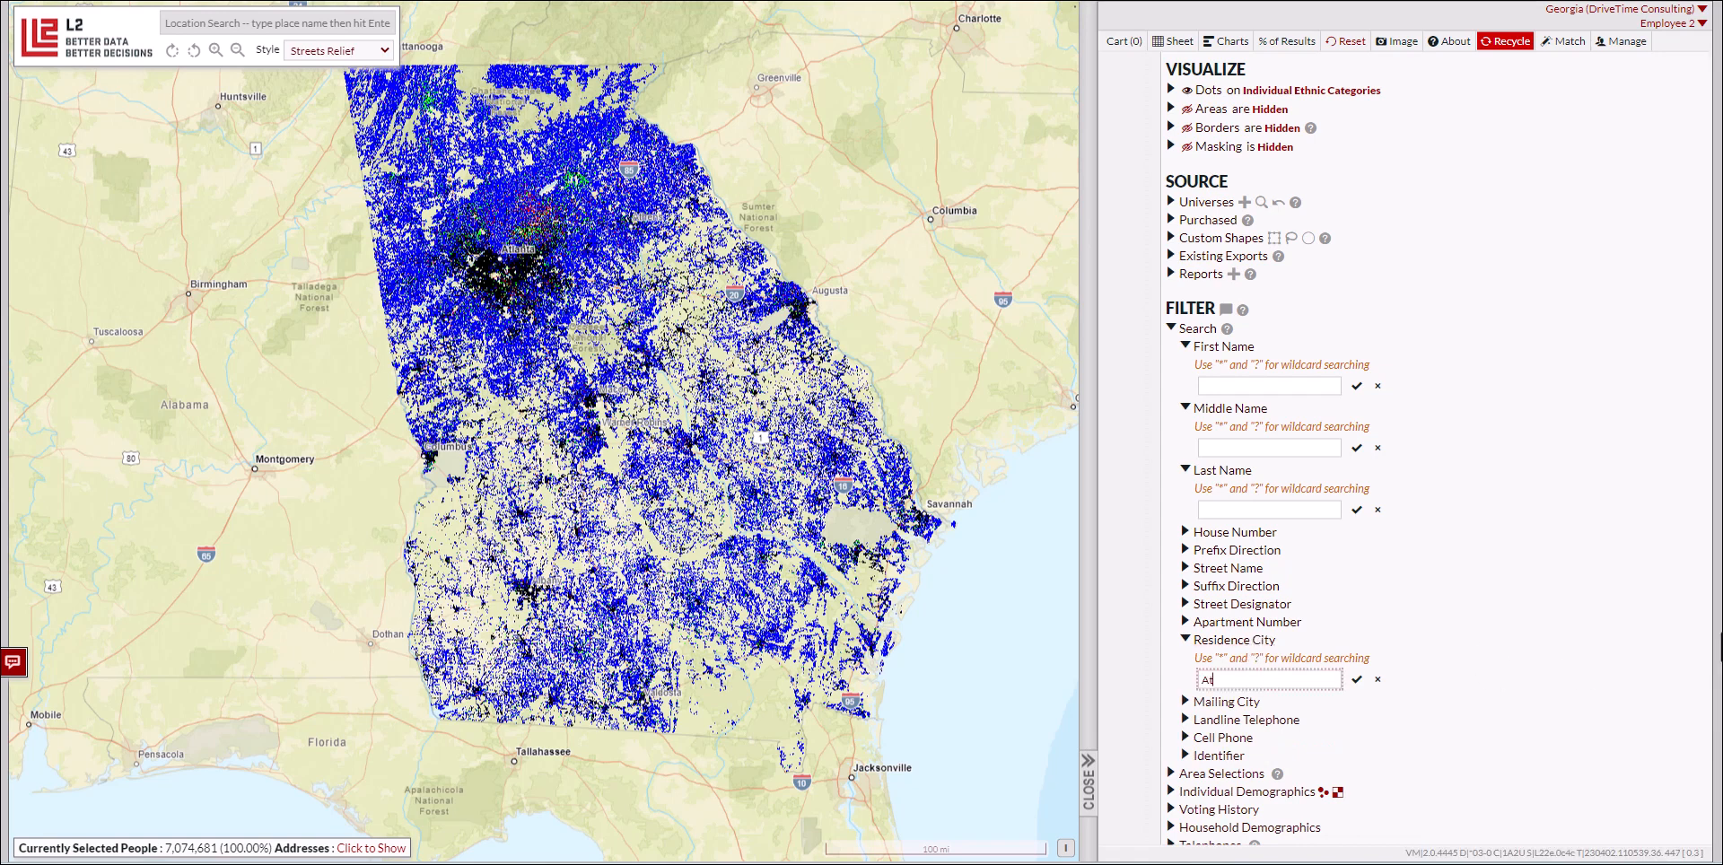
type("lanta")
left_click(1356, 679)
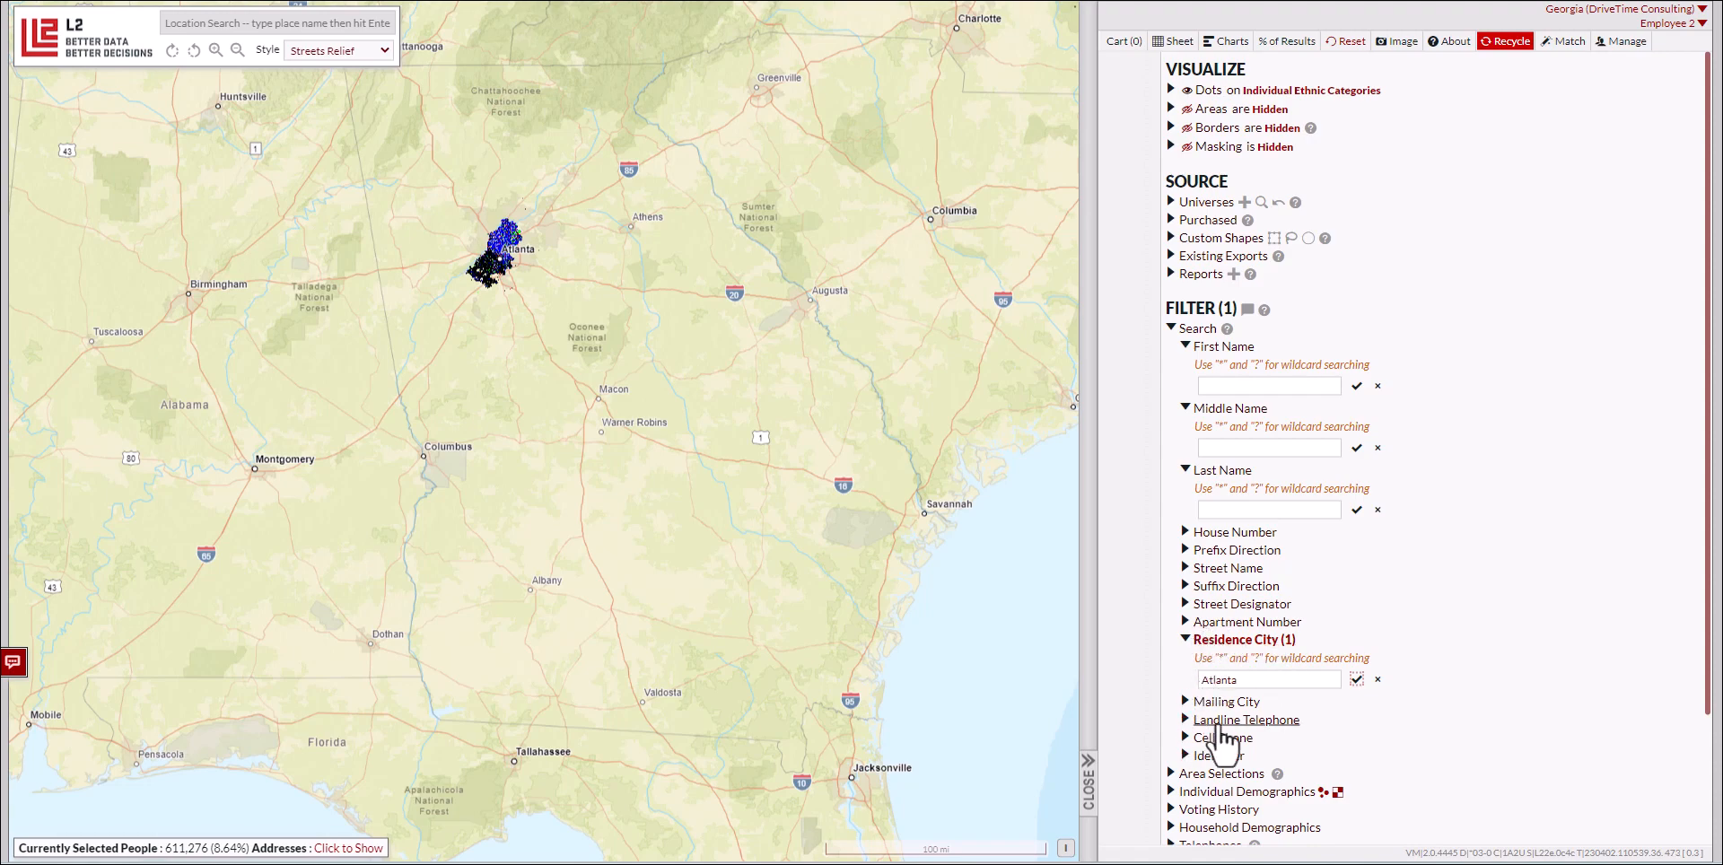
left_click(1377, 679)
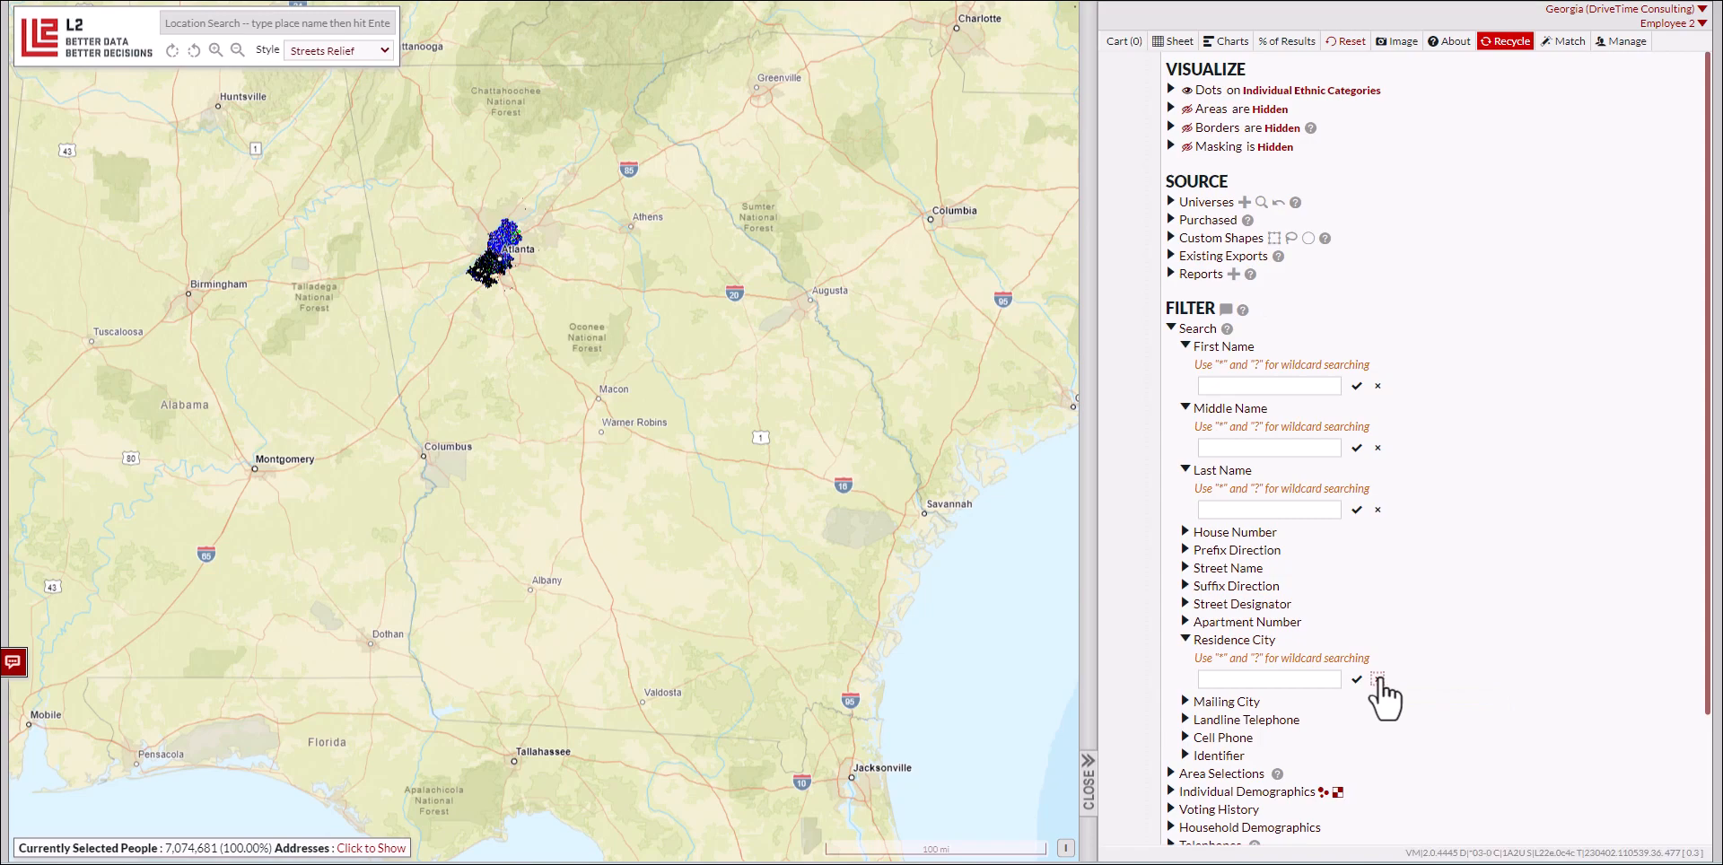